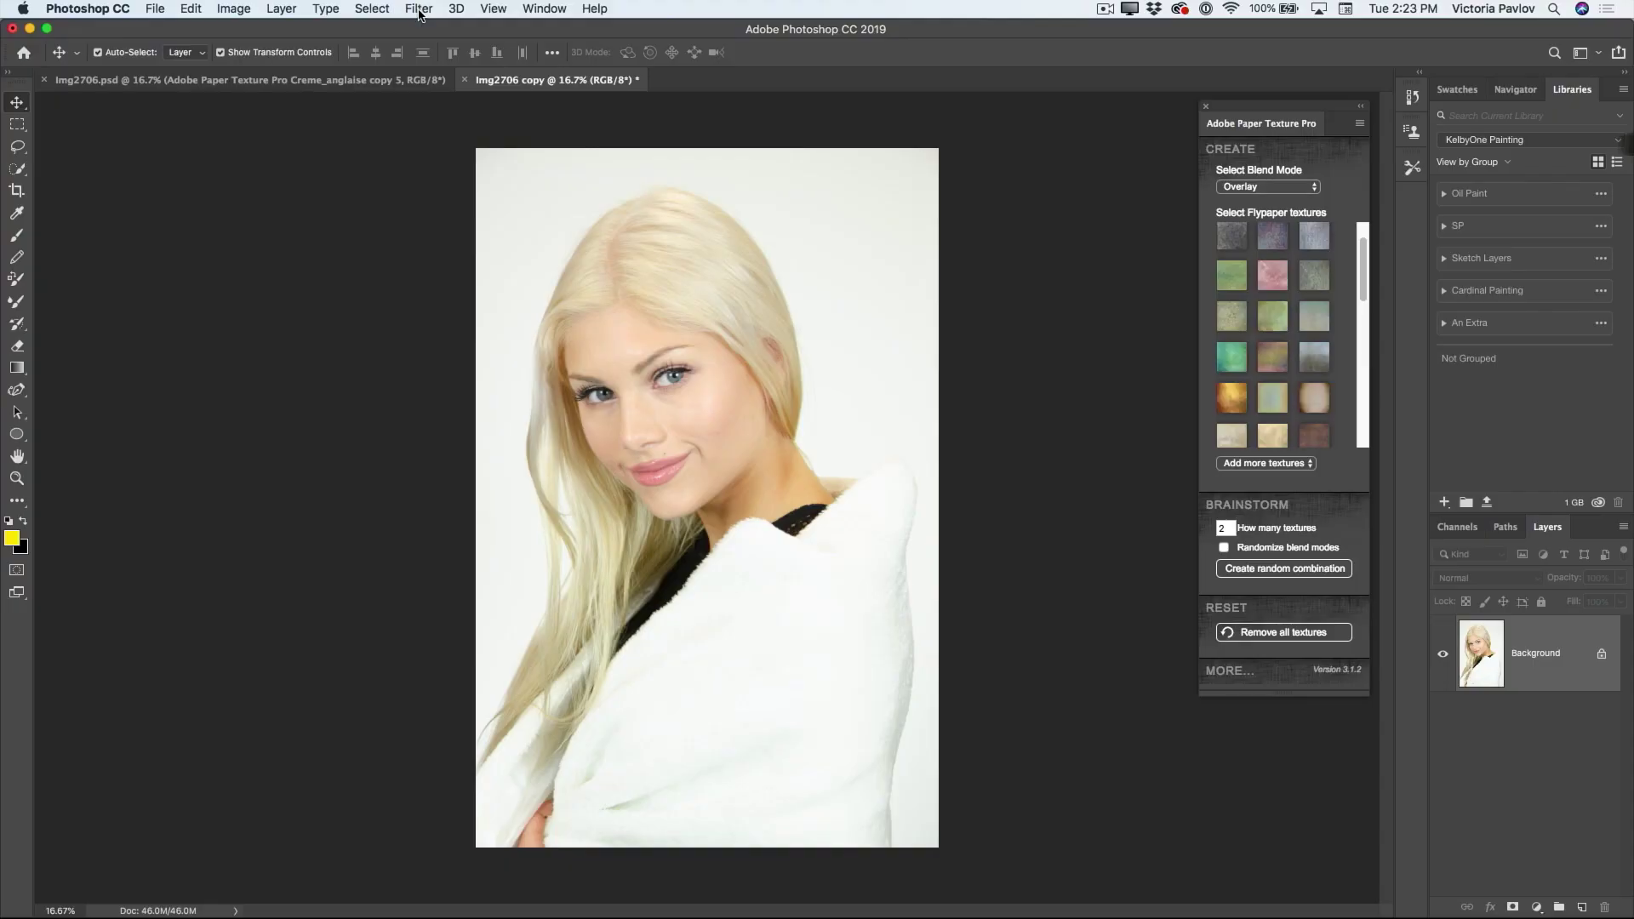
Raise the portrait's Contrast to +32 in the Camera Raw Filter and apply it.
click(457, 114)
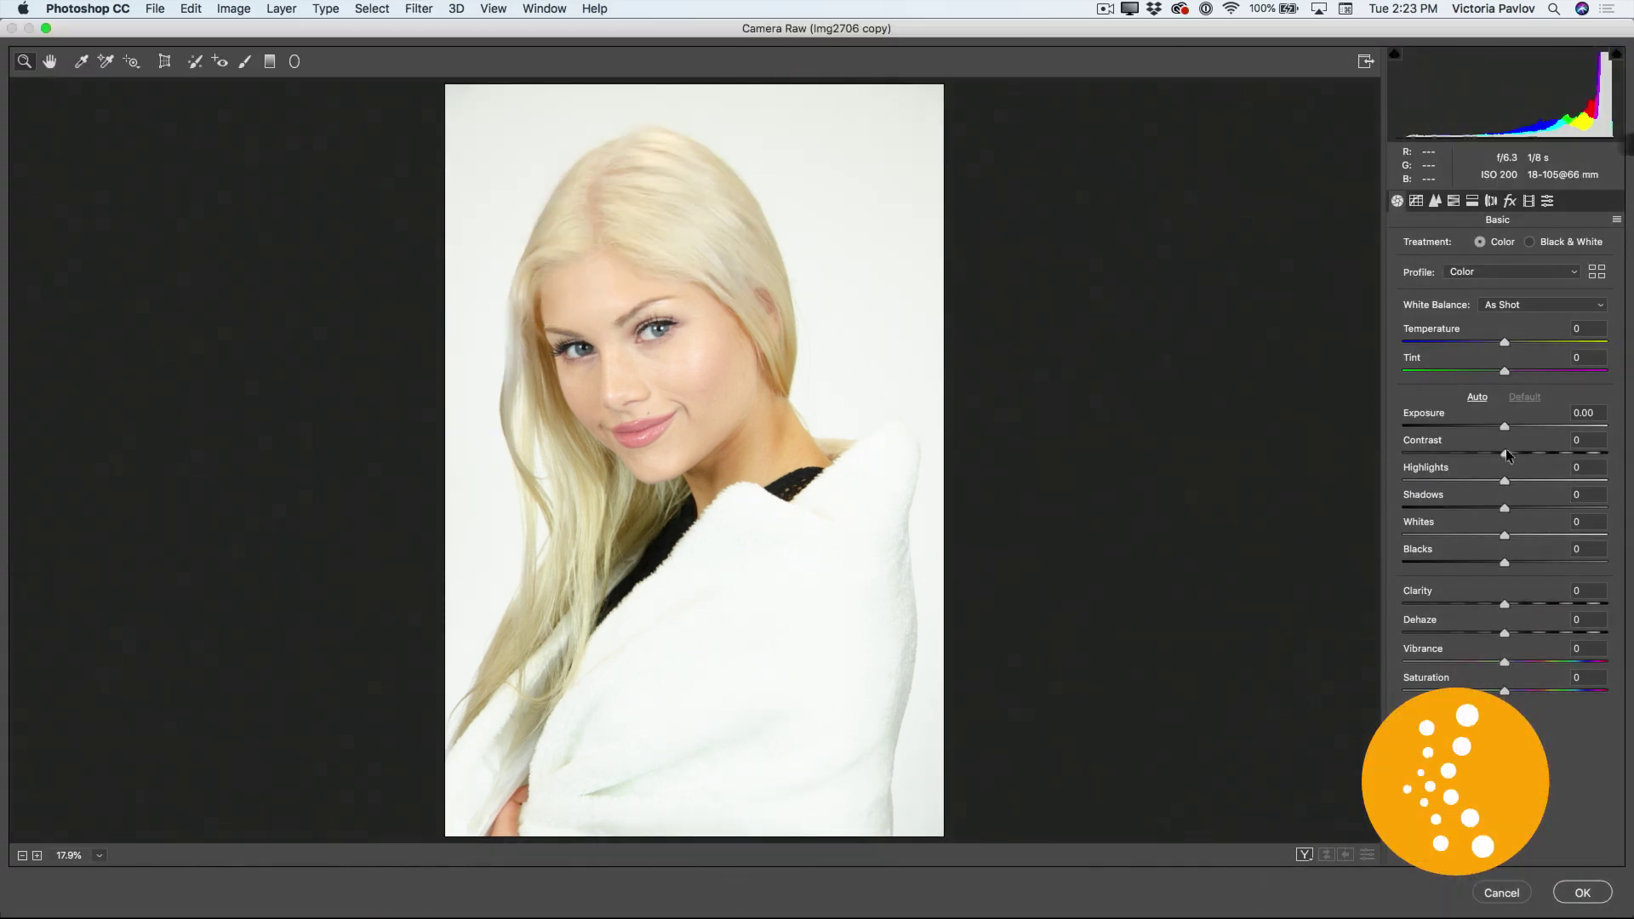
drag(1526, 449, 1538, 451)
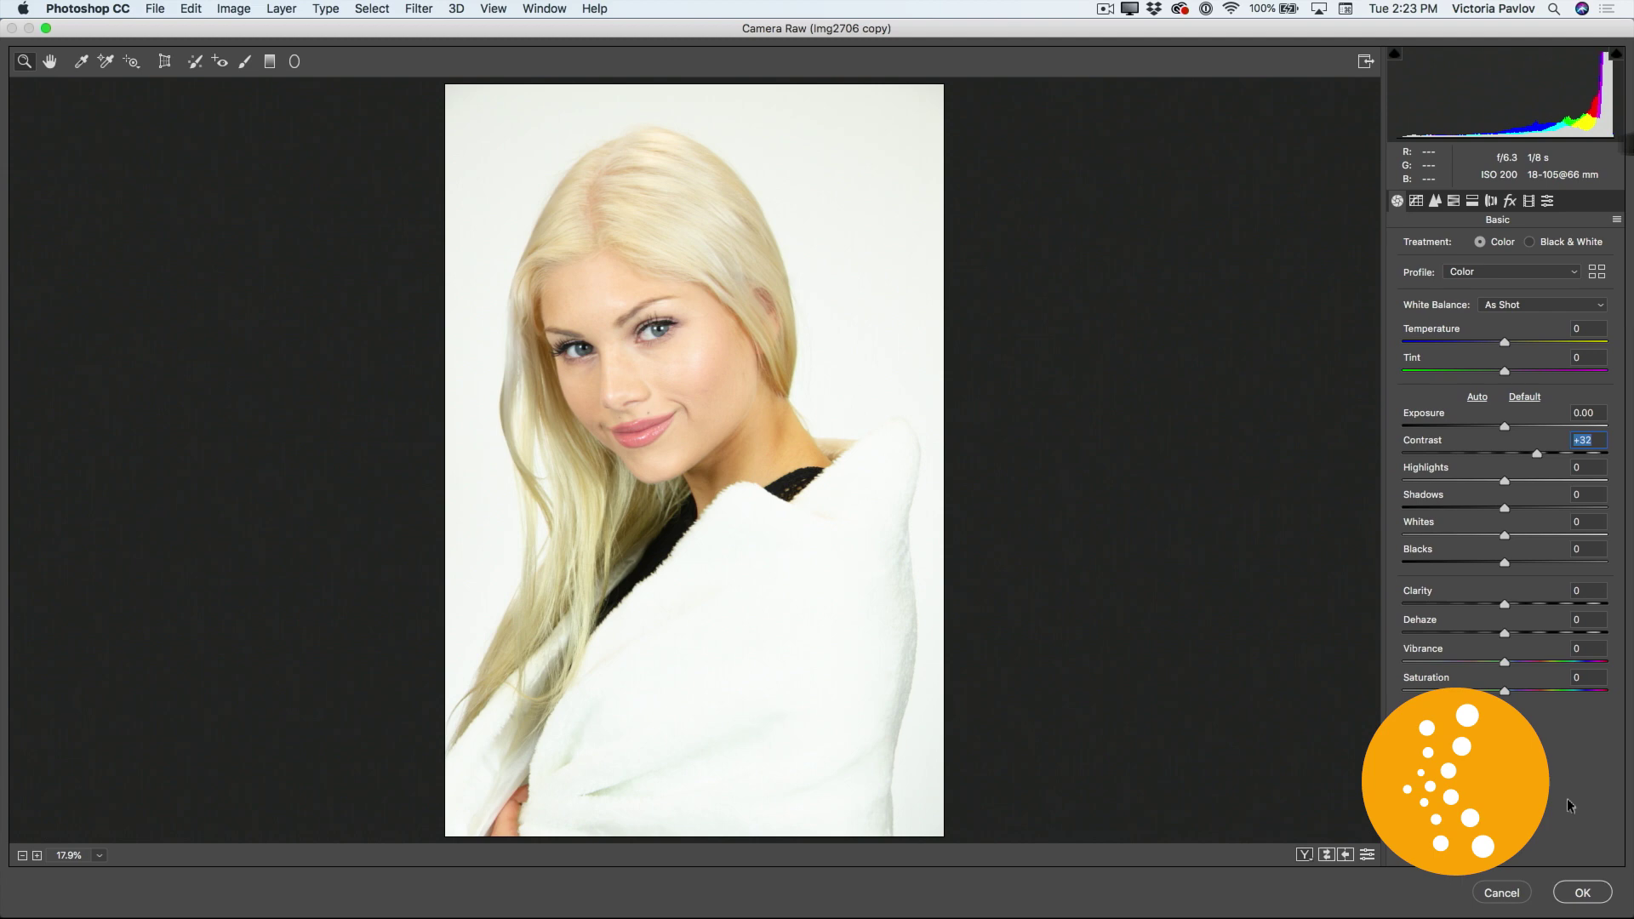
click(1582, 891)
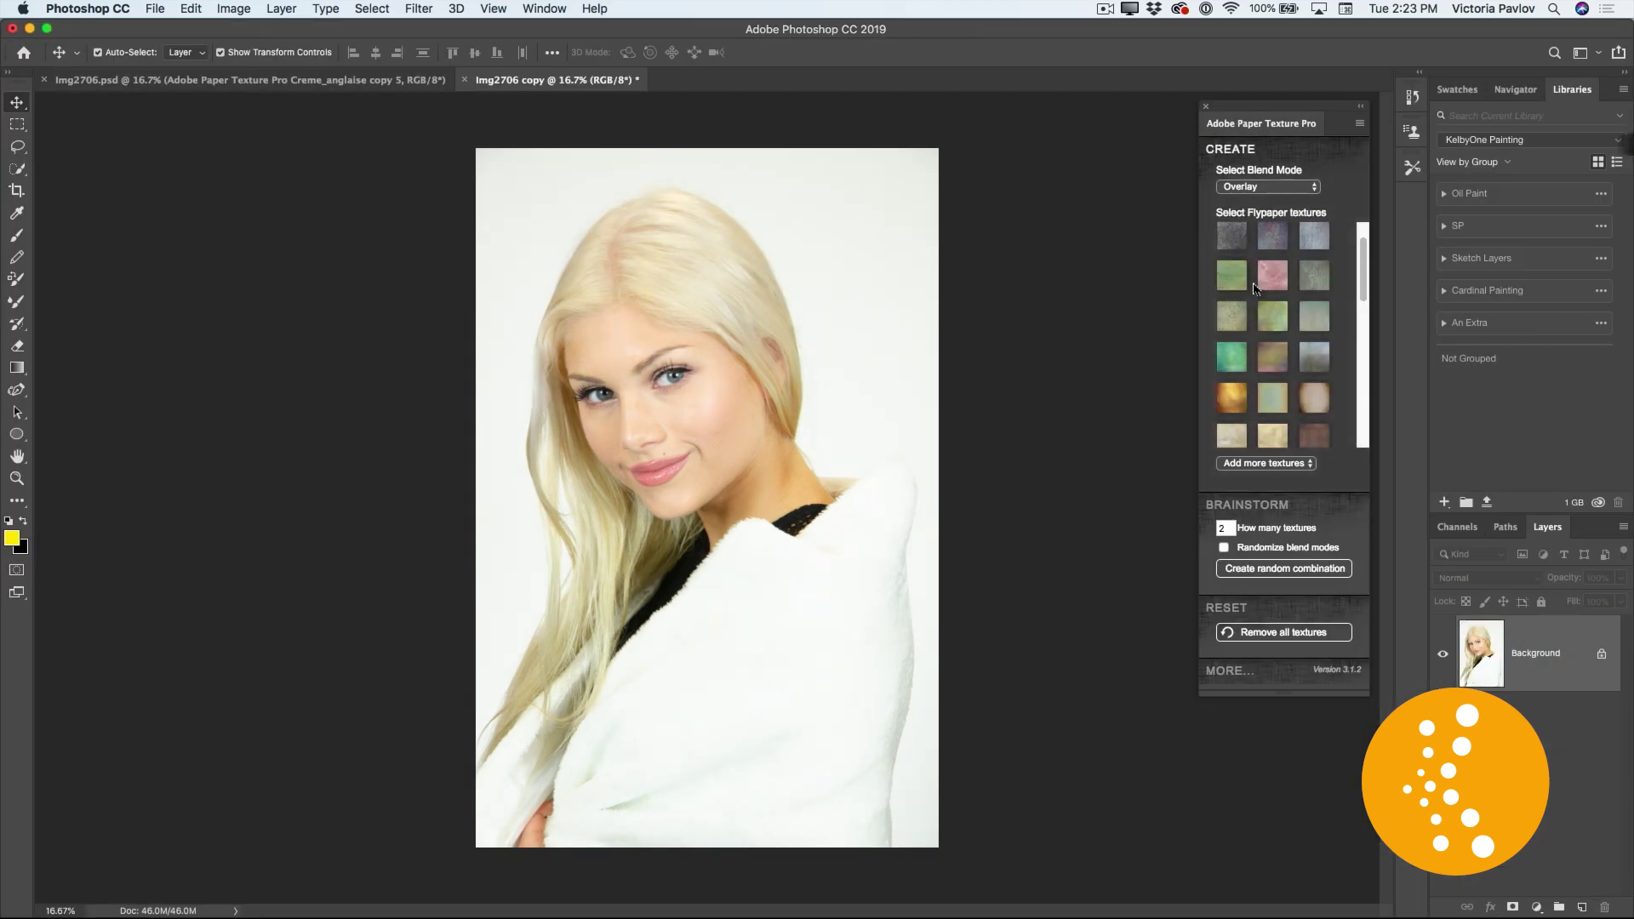
scroll(1364, 284, up, 1)
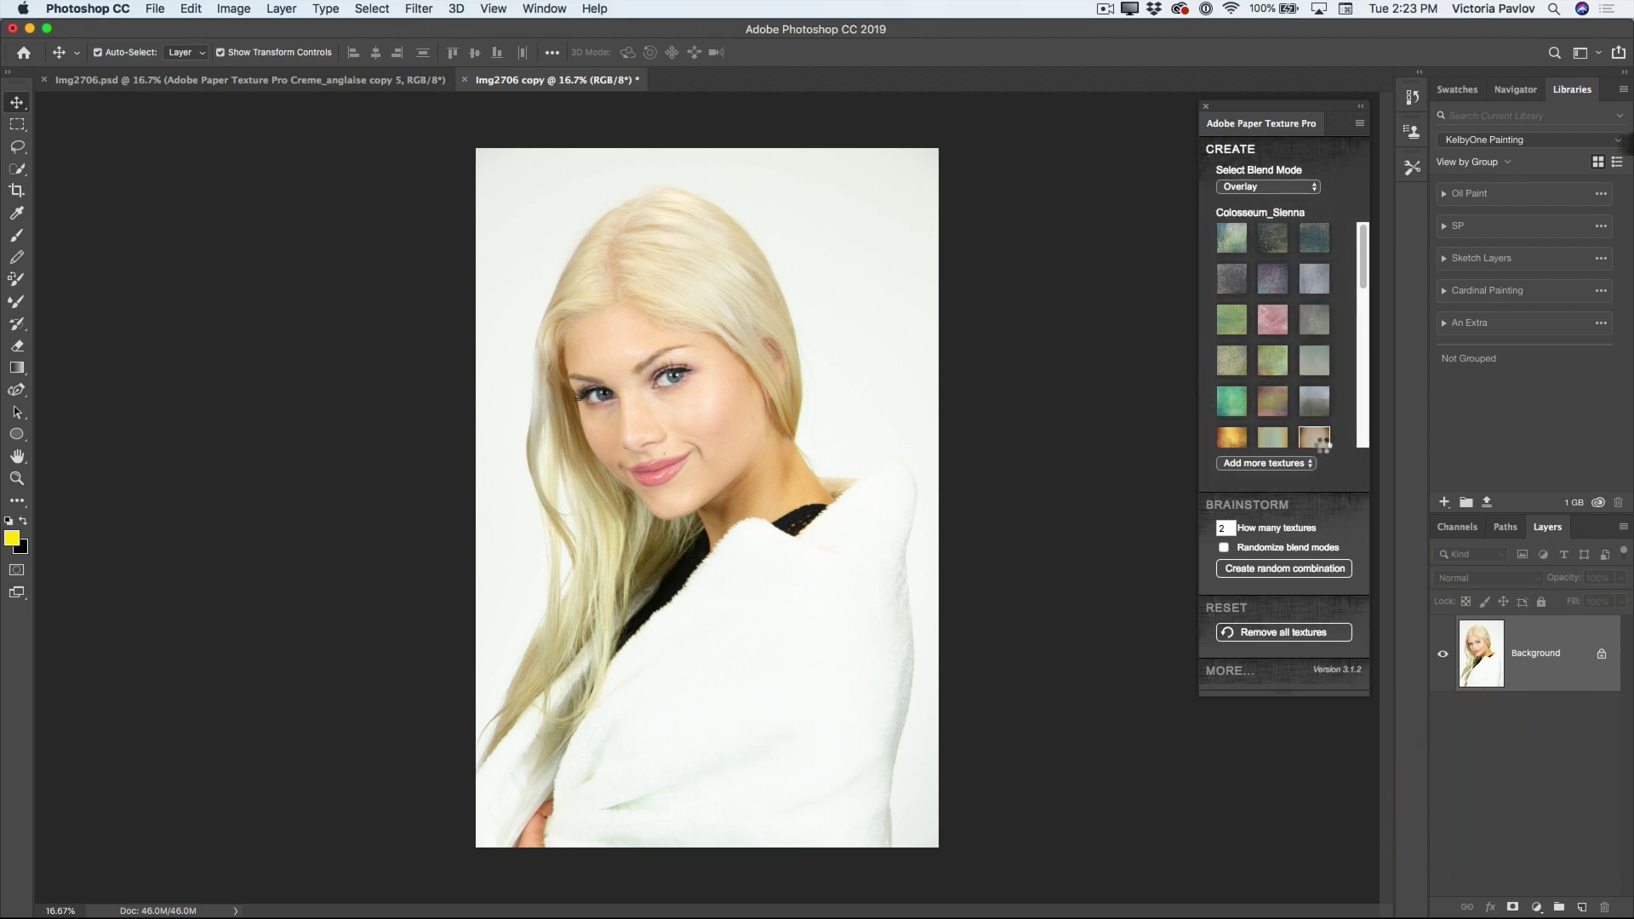
click(1316, 438)
Set the Colosseum_Sienna texture layer to Normal blend mode at 53% opacity.
click(1490, 581)
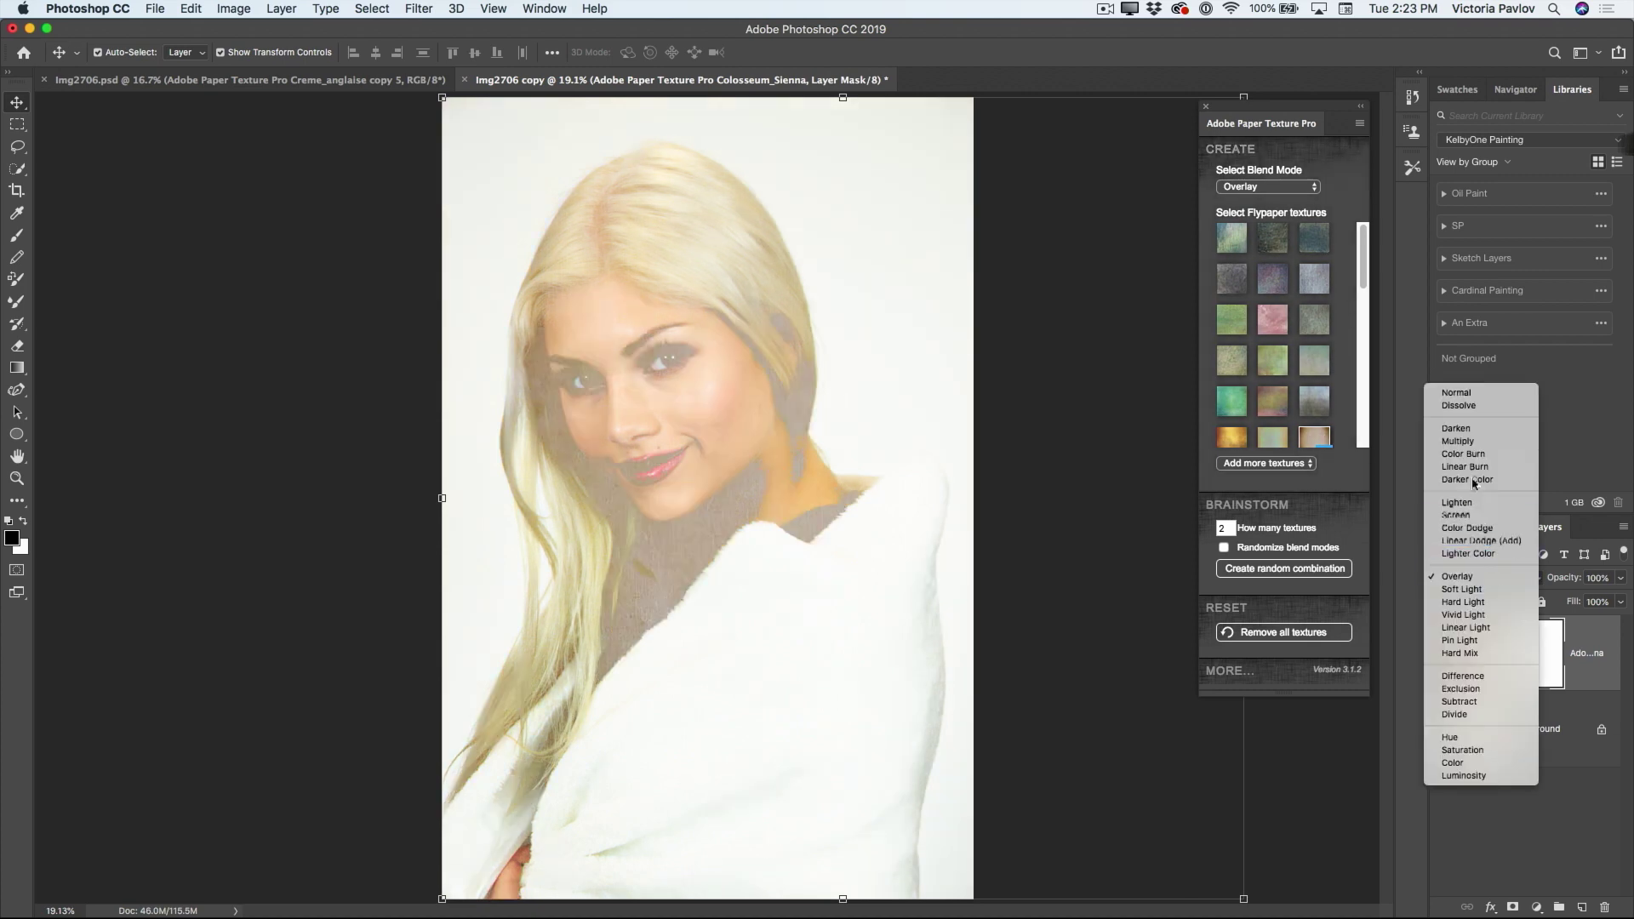
click(1457, 392)
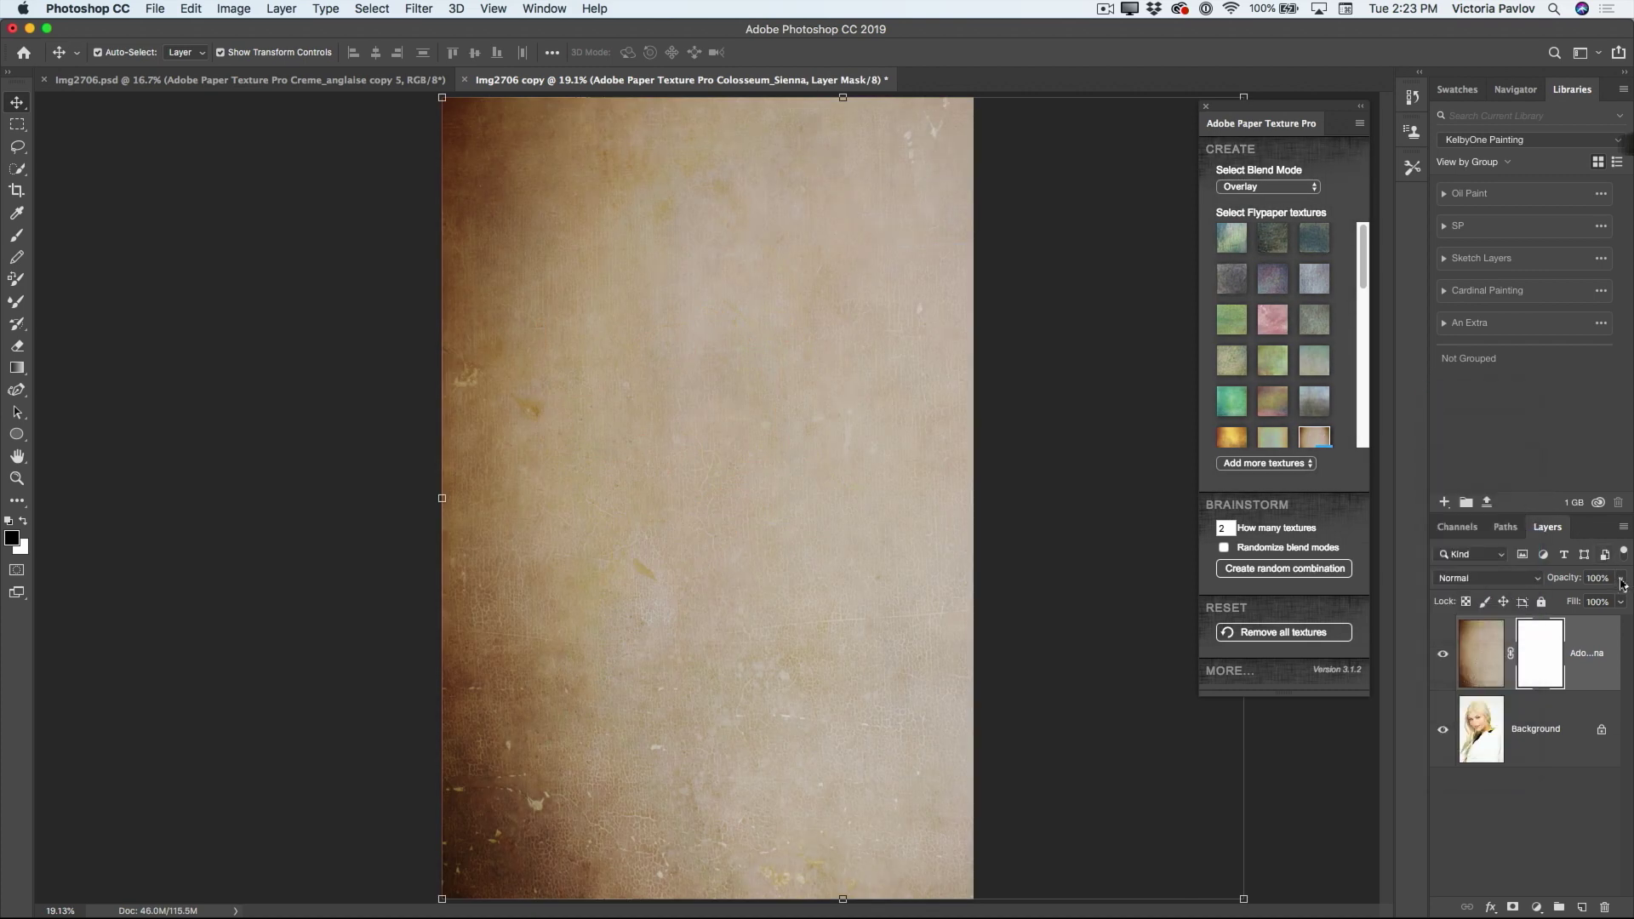
click(1623, 583)
drag(1600, 602, 1584, 602)
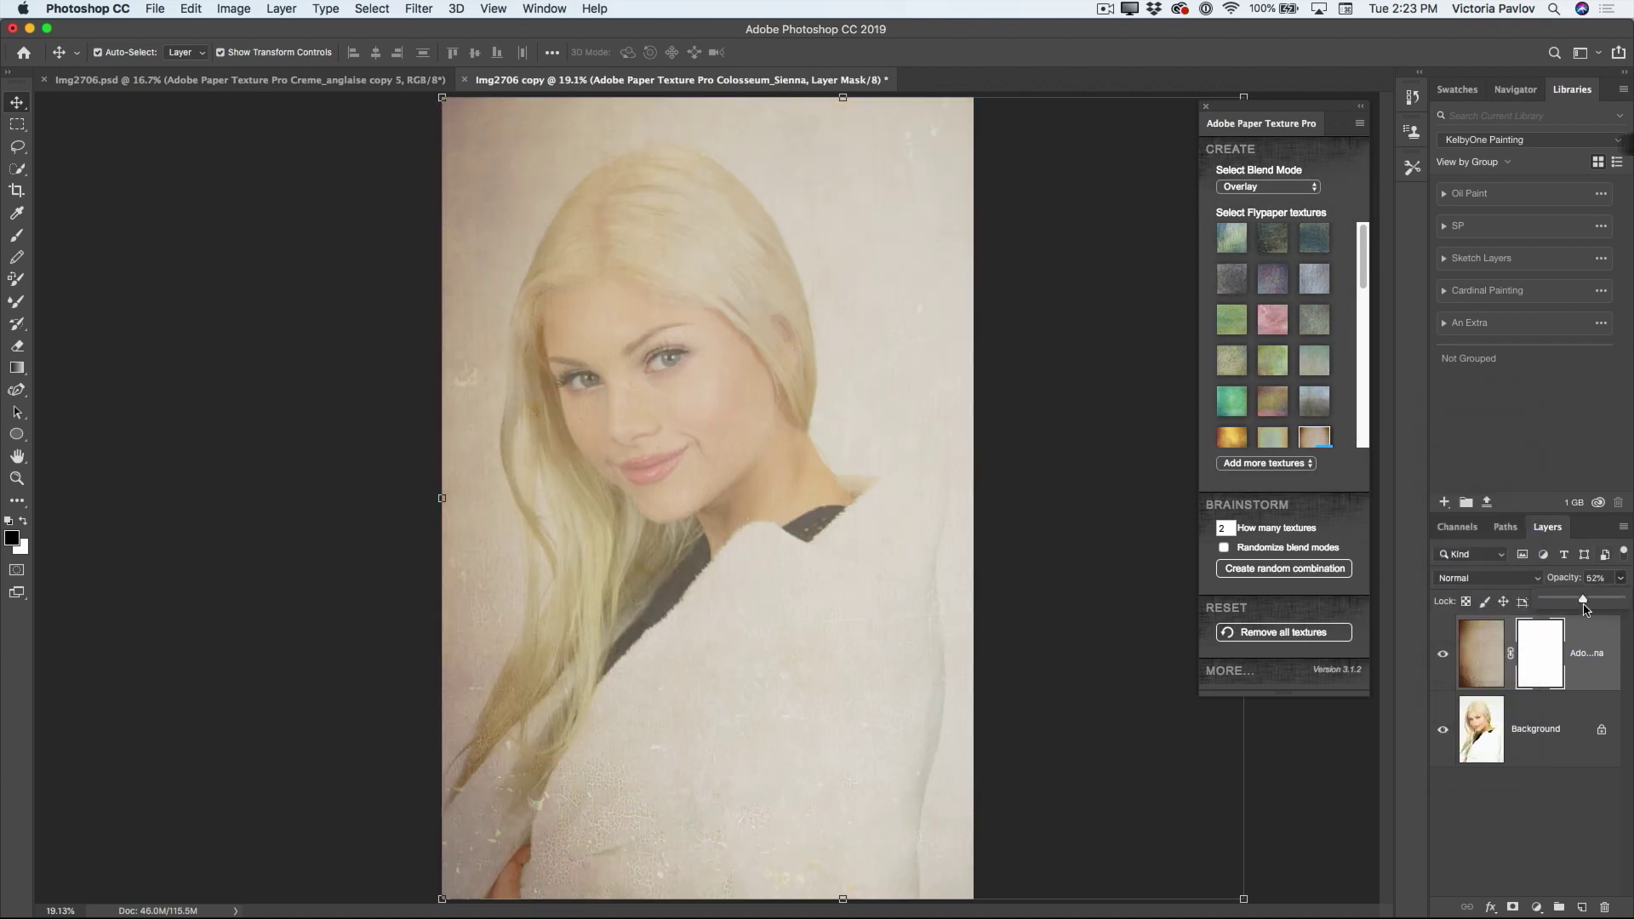
click(1561, 661)
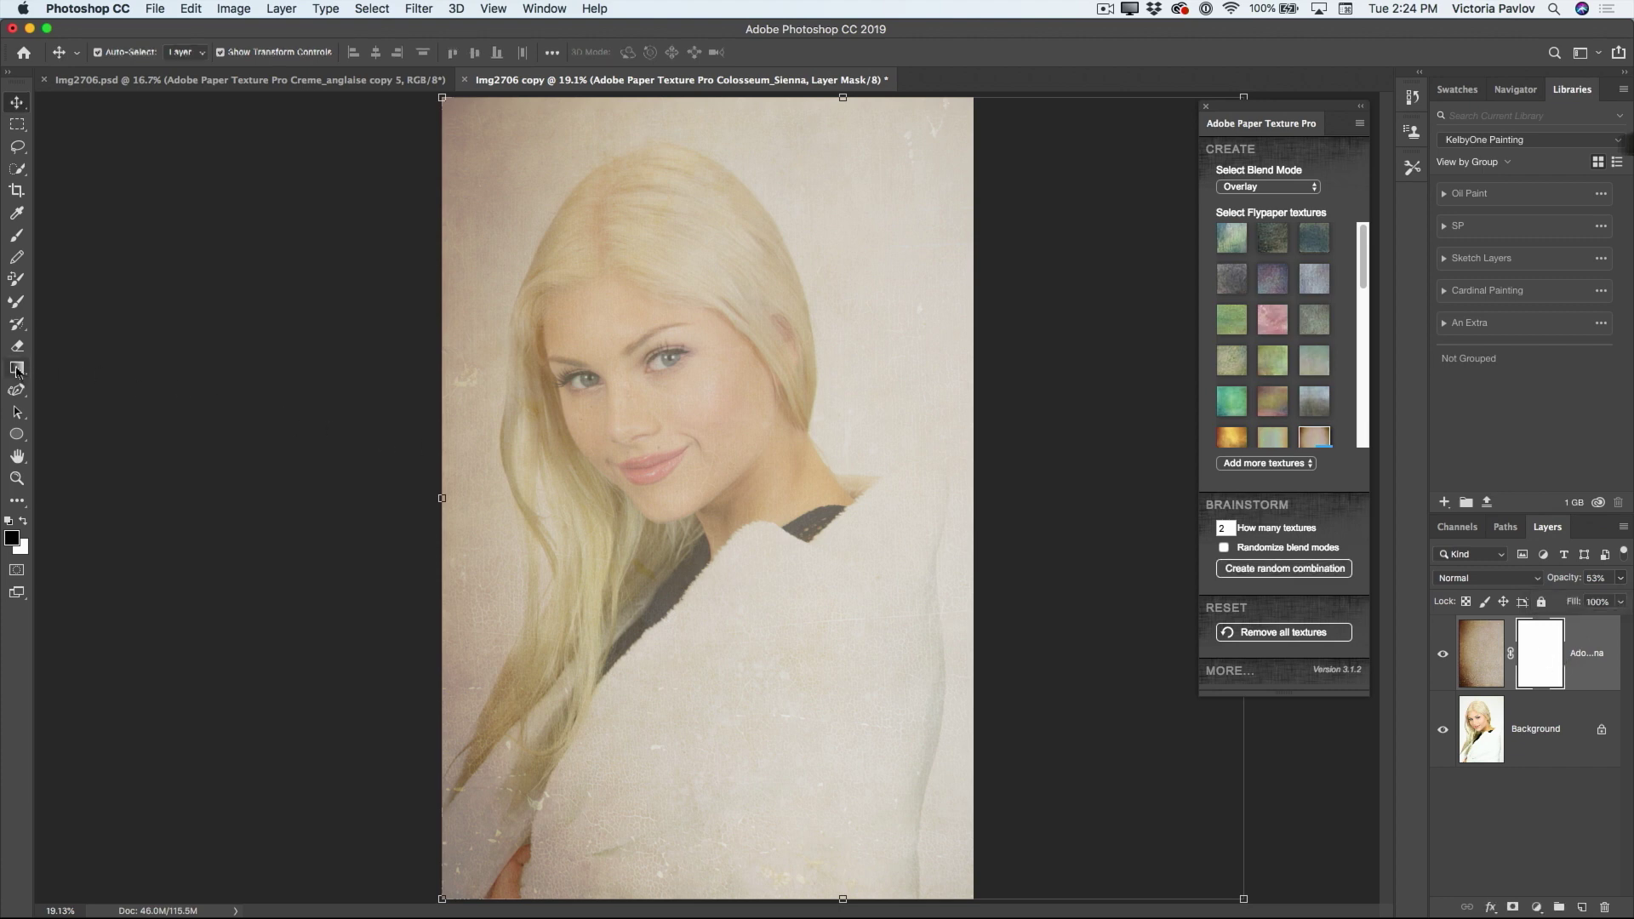
click(17, 371)
Paint black gradients on the texture mask over her face and across the white wrap.
drag(670, 400, 672, 404)
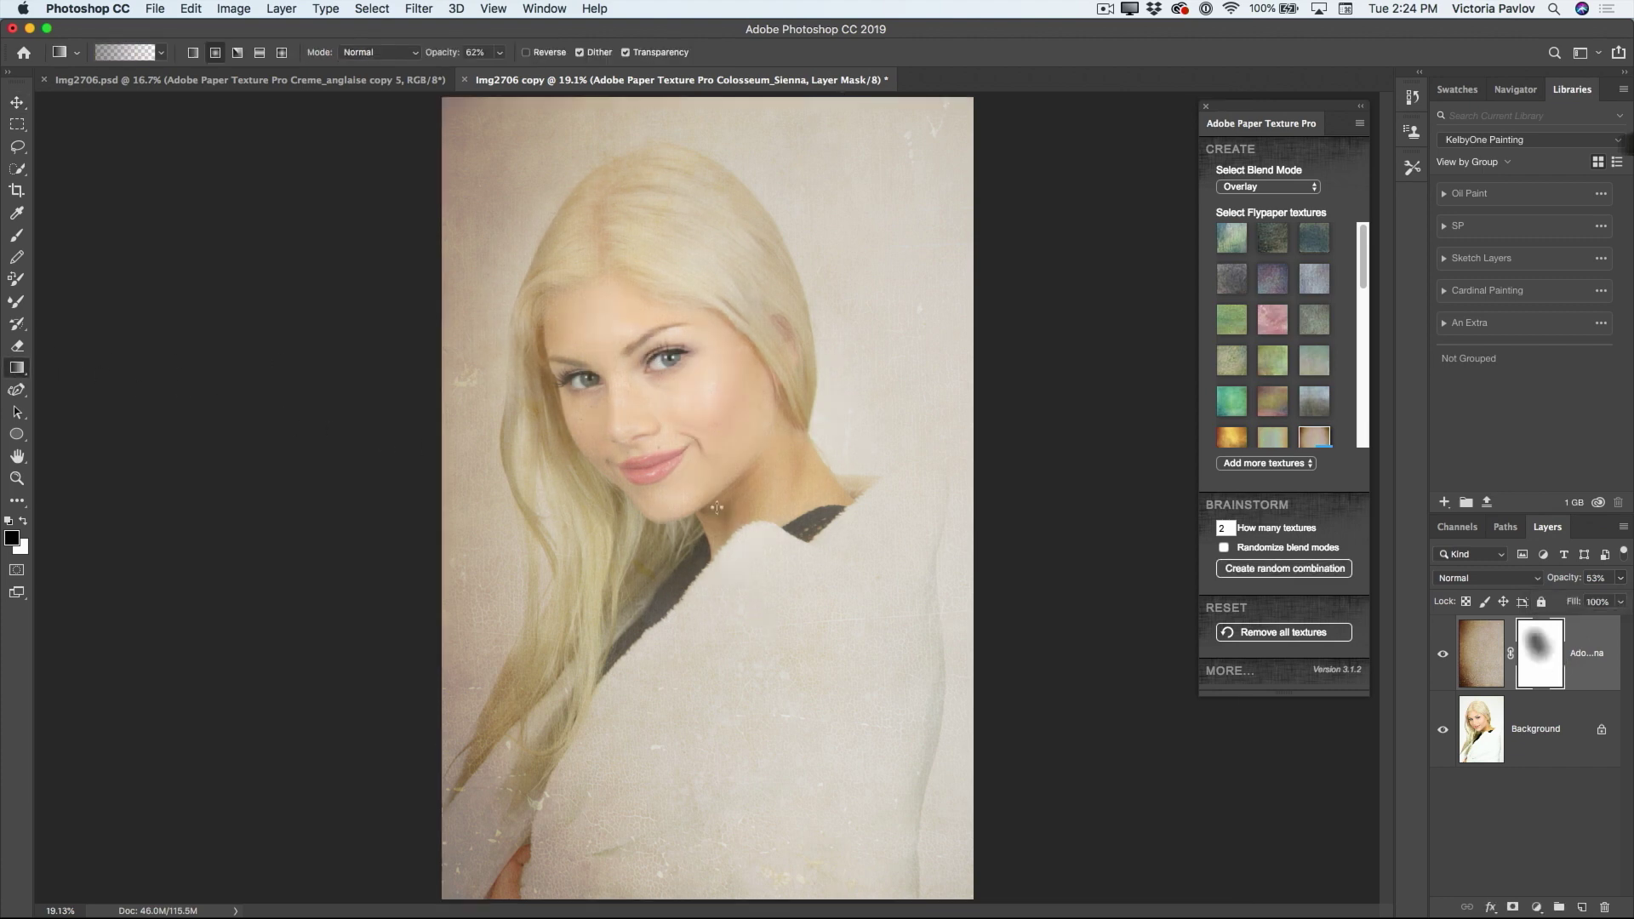
drag(788, 808, 694, 620)
drag(622, 818, 613, 715)
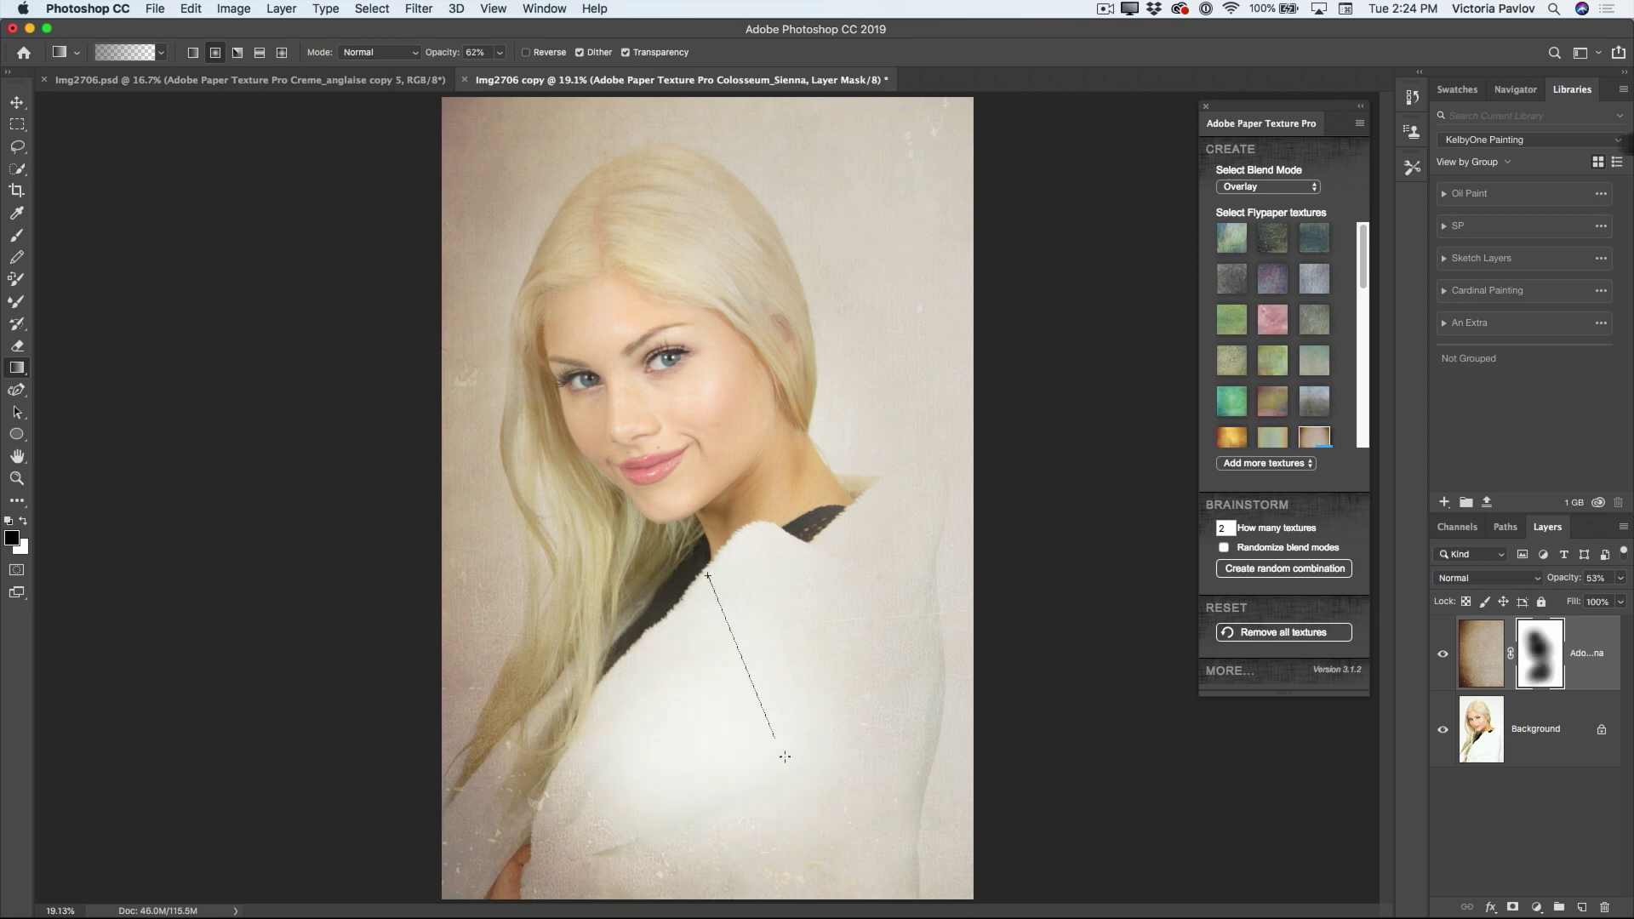
drag(778, 745, 767, 722)
drag(850, 818, 805, 658)
drag(830, 893, 818, 780)
drag(670, 888, 623, 856)
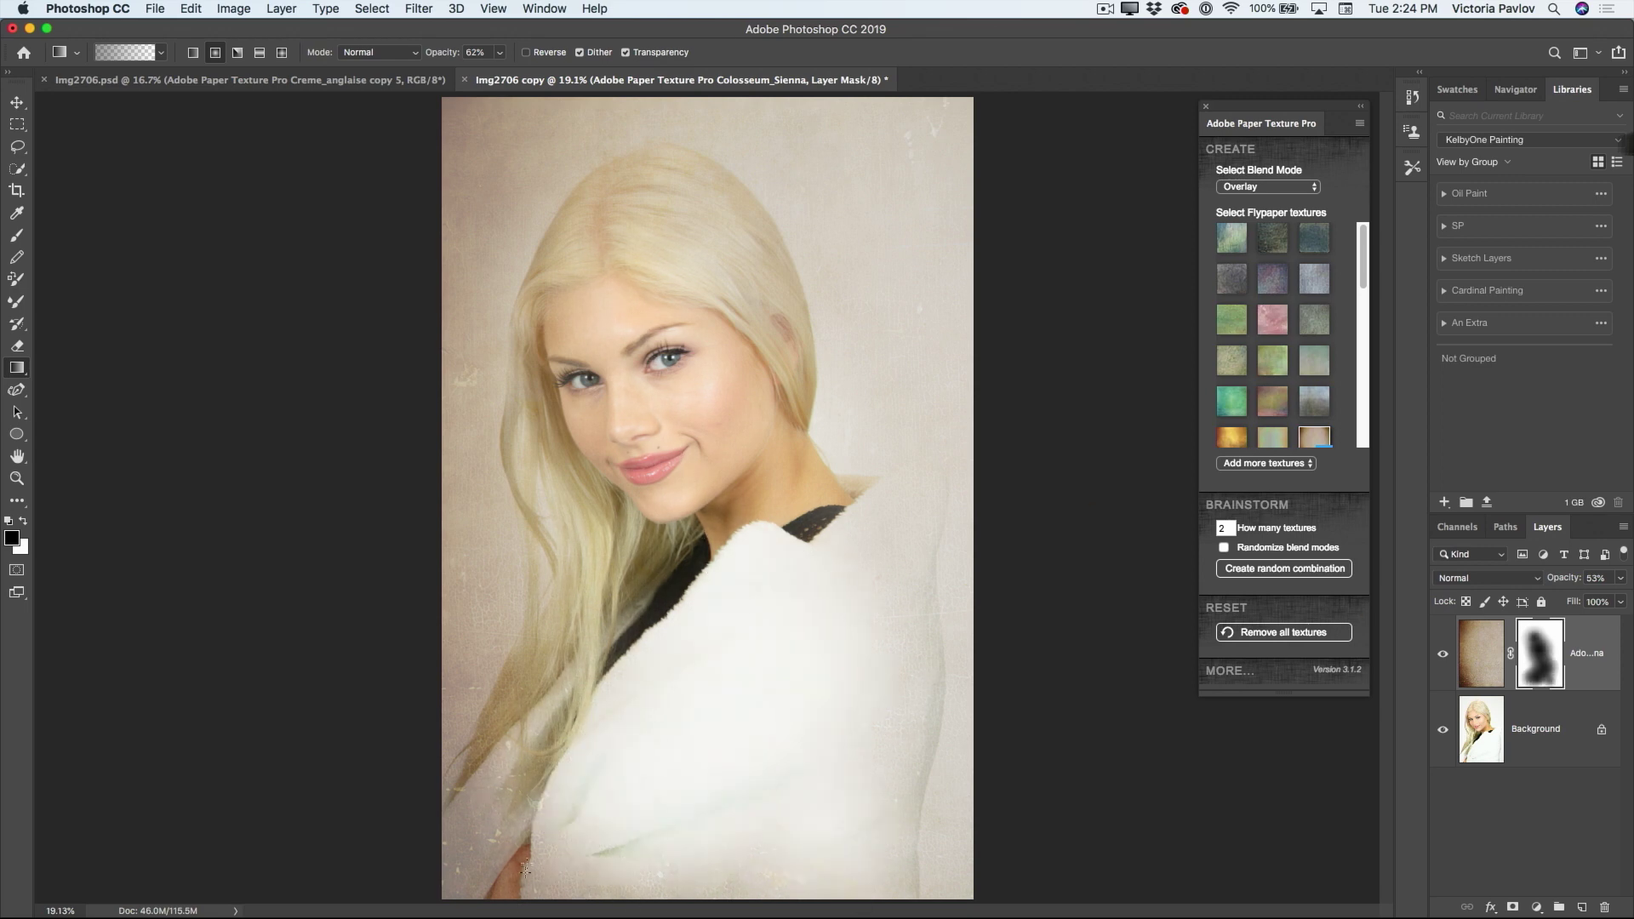